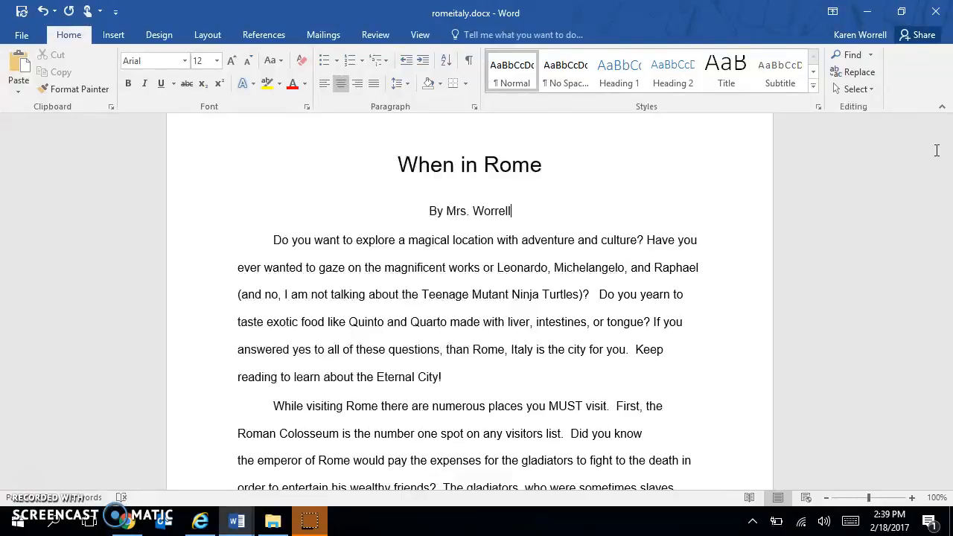
- Switch to Chrome and preview a Colosseum stock photo from the "copyright free pictures colosseum" image results
left_click(128, 527)
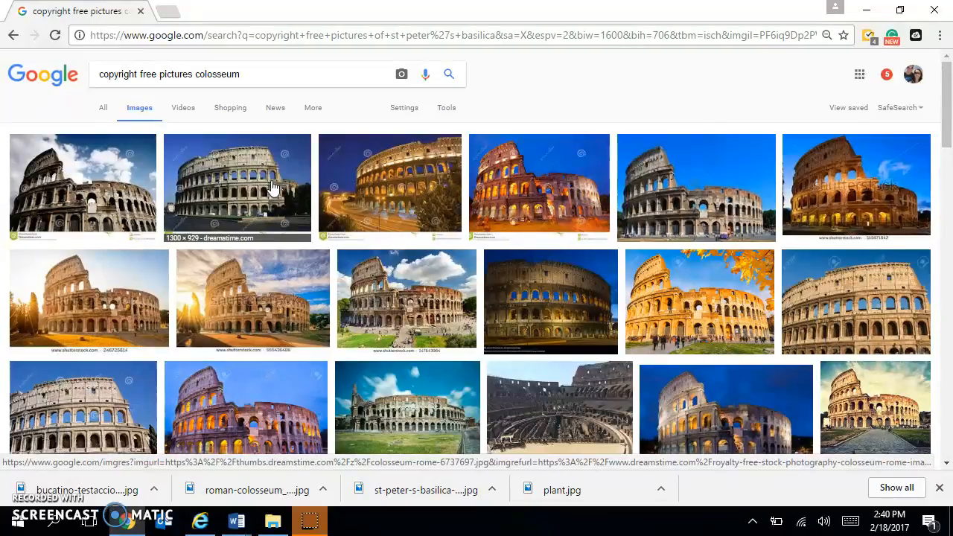
left_click_drag(951, 93, 949, 179)
left_click(730, 210)
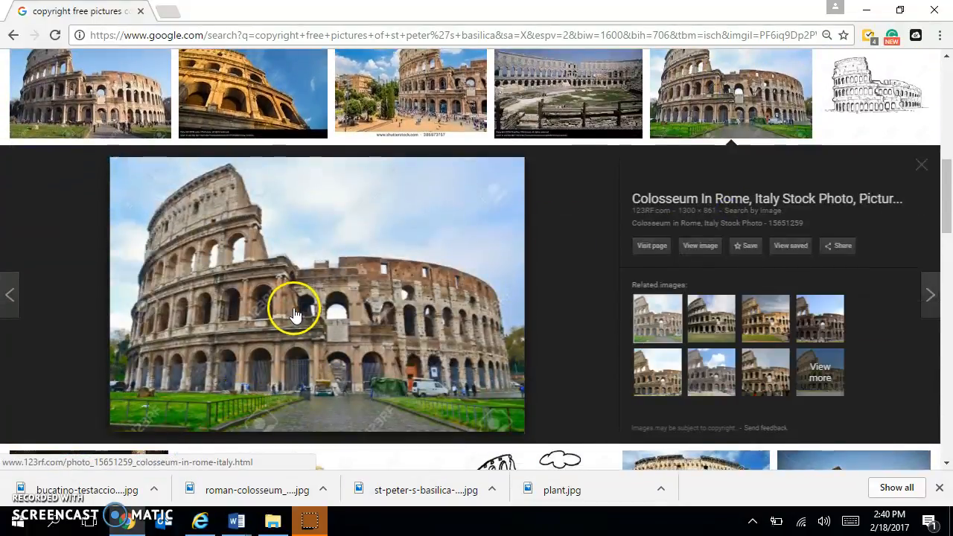
left_click(921, 166)
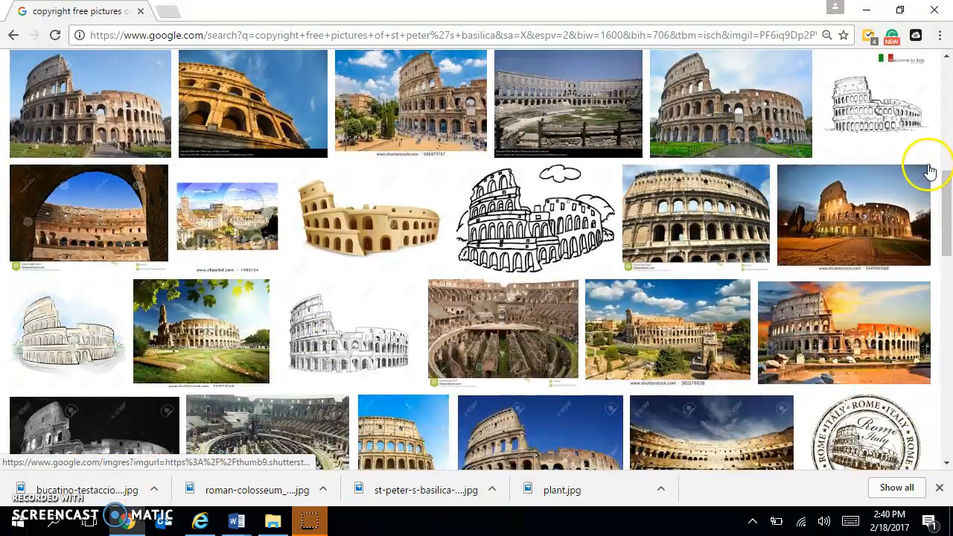
- Browse further down the image results and open the 450 × 301 Colosseum photo from 123rf.com
scroll(949, 234, "down", 2)
left_click_drag(949, 233, 949, 294)
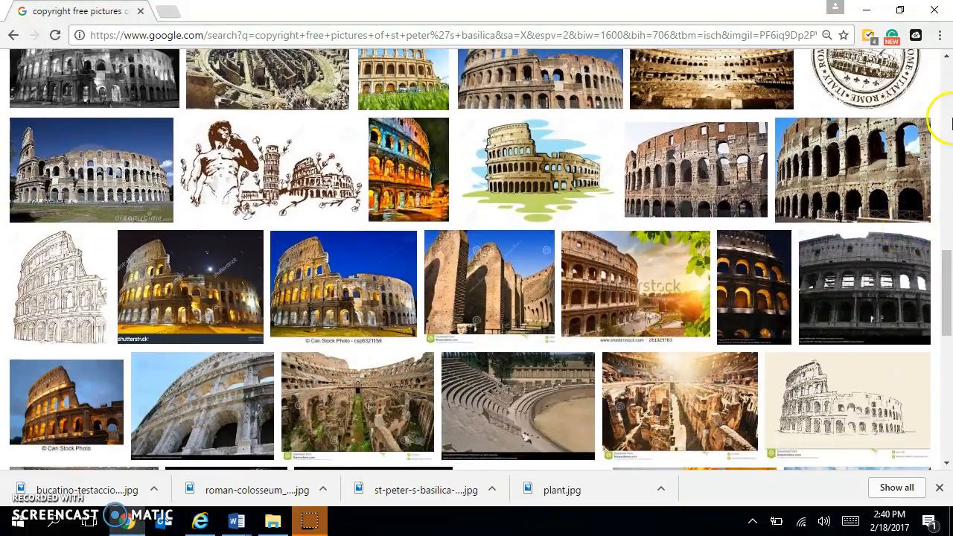
left_click_drag(949, 275, 950, 313)
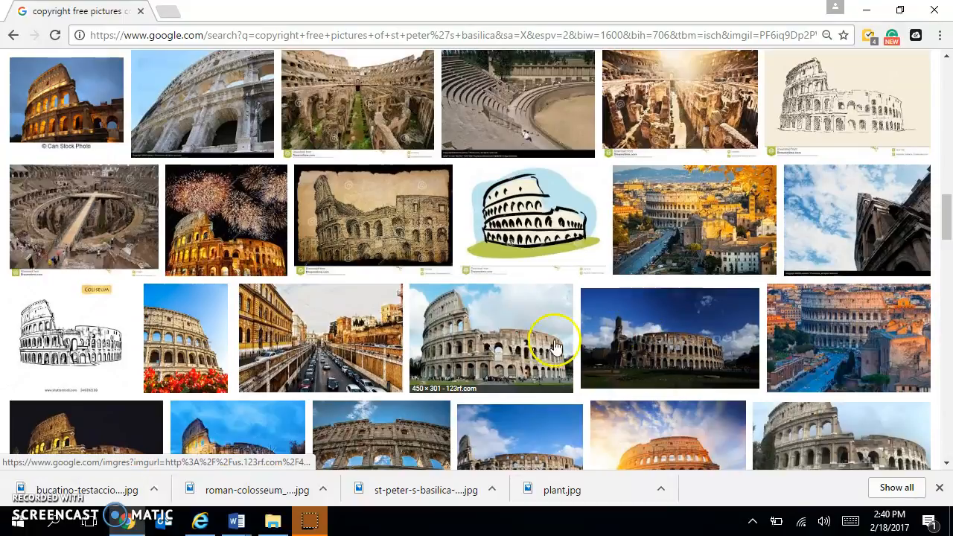
left_click(490, 344)
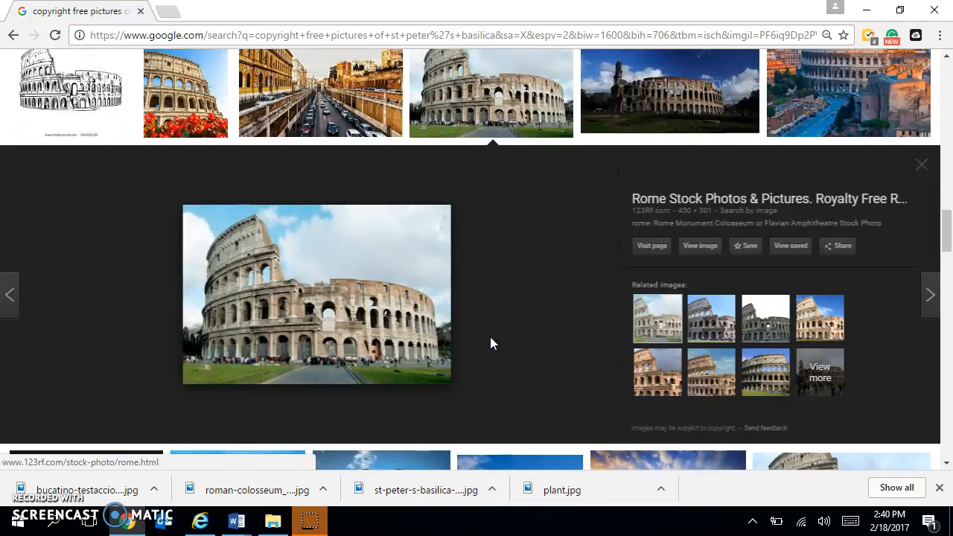
- Save the previewed Colosseum photo as a JPEG in the OneDrive romephotos folder, keeping the suggested file name, and close the preview
right_click(296, 267)
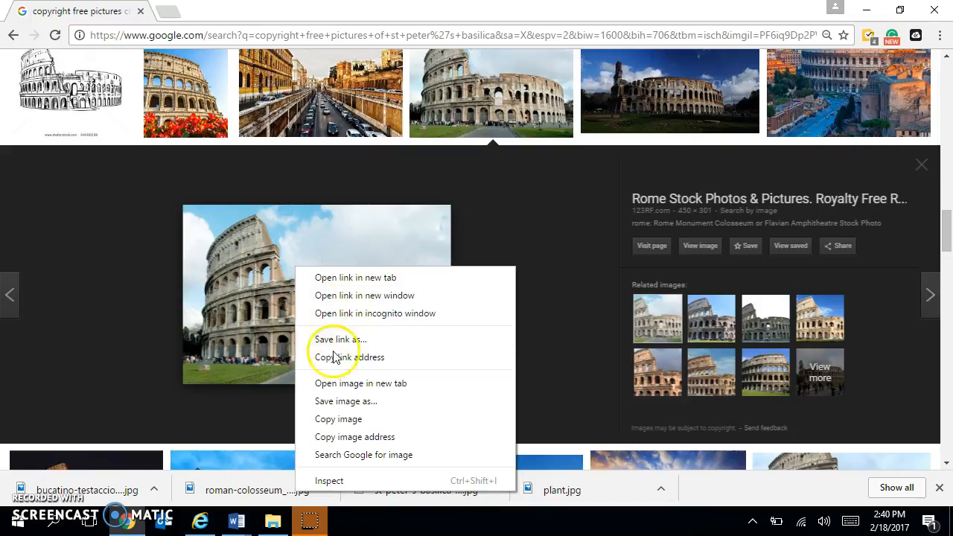
left_click(337, 401)
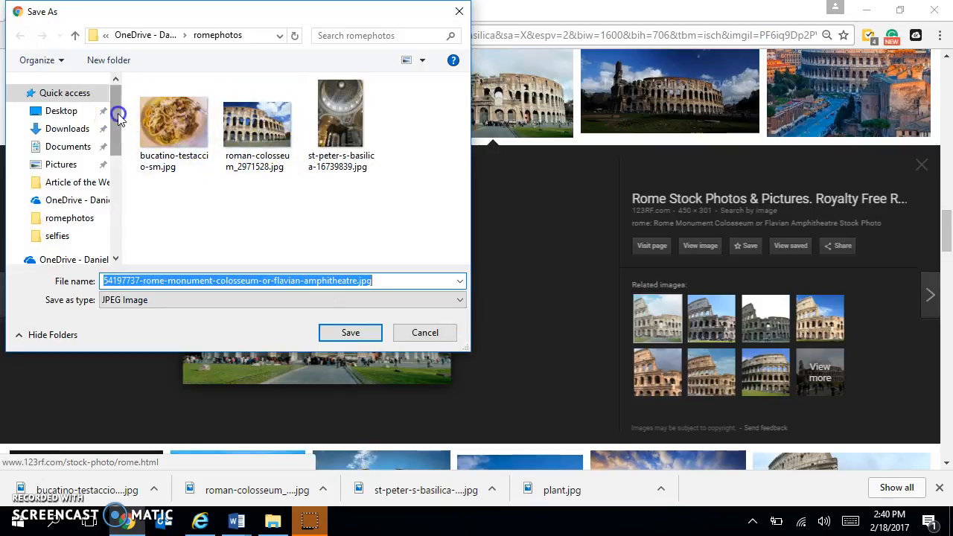
scroll(117, 120, "down", 1)
left_click(89, 204)
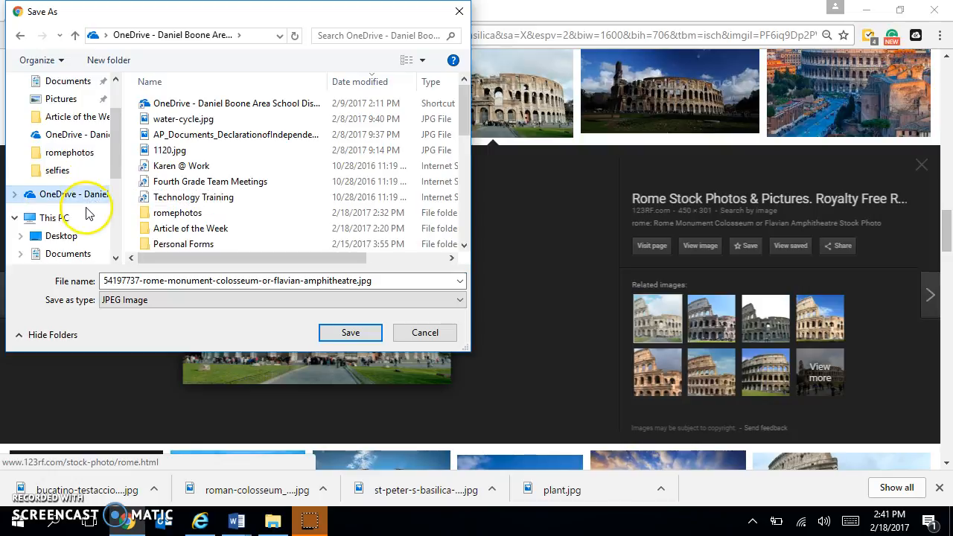
double_click(186, 214)
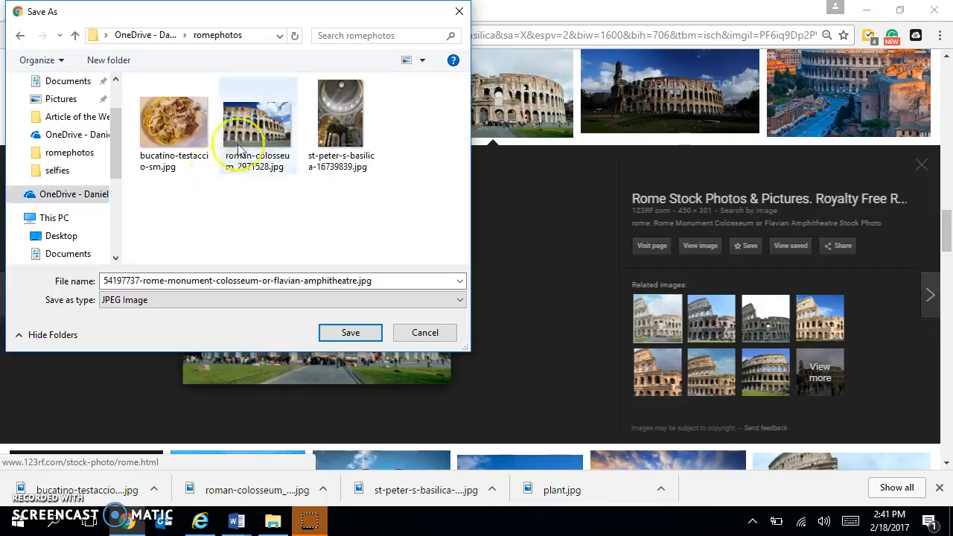
left_click(346, 337)
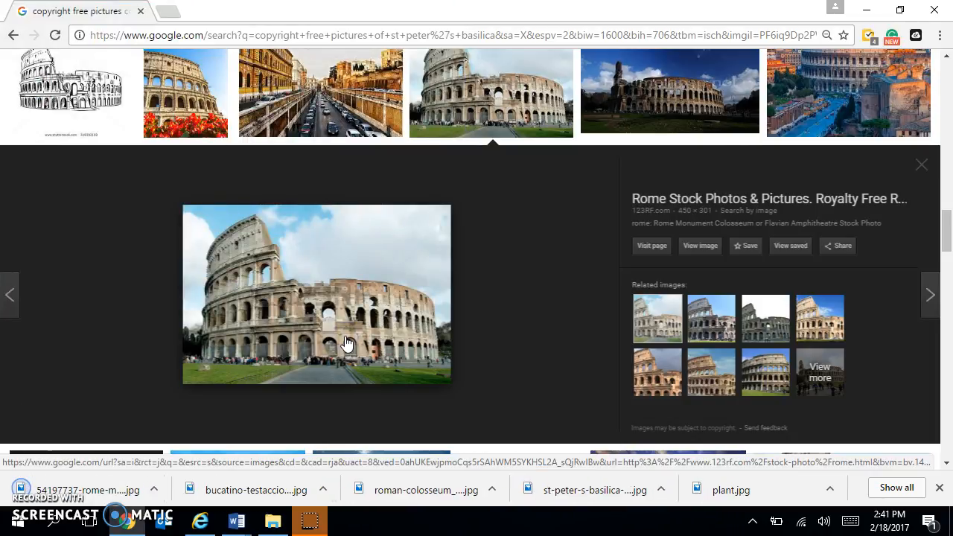
left_click(922, 168)
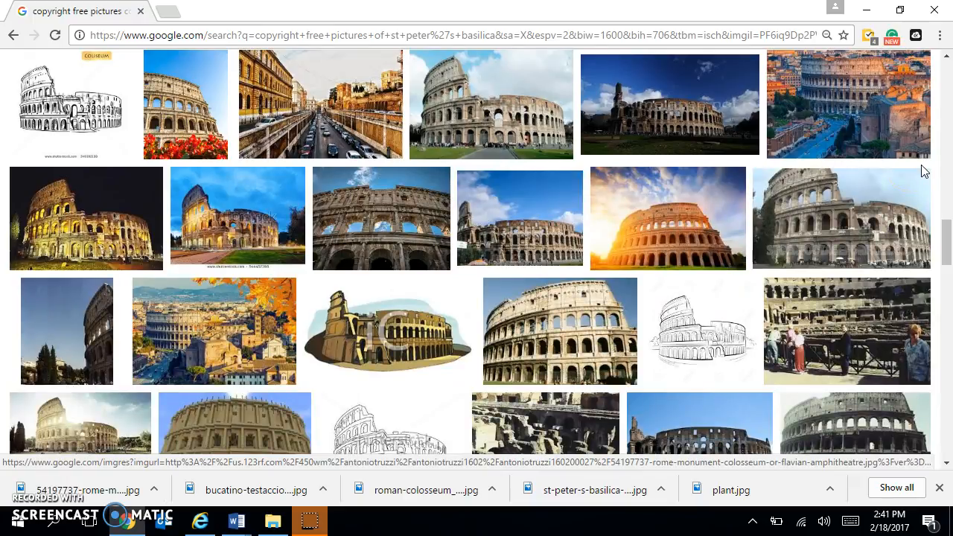
- Switch to romeitaly.docx in Word and place the cursor before "The second place to visit" in the second paragraph
mouse_move(200, 522)
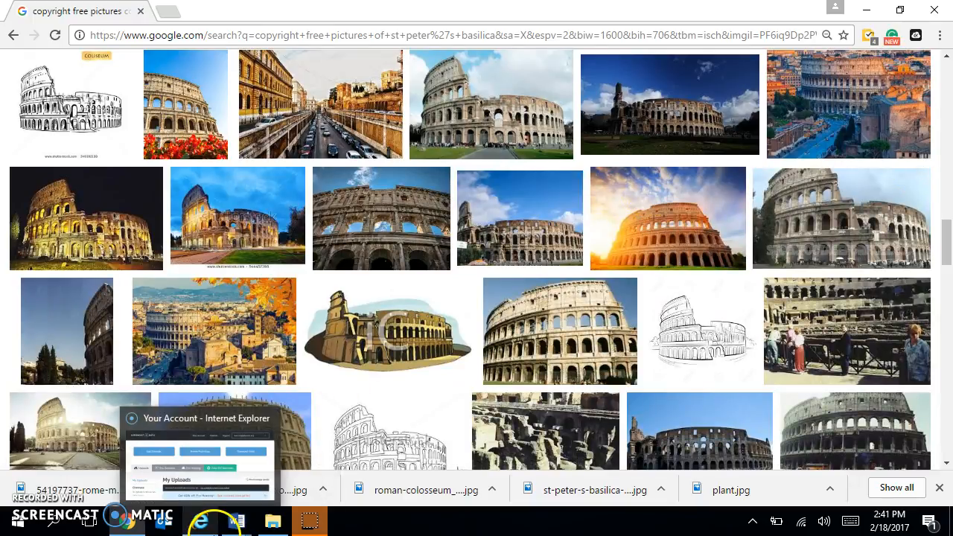
mouse_move(235, 526)
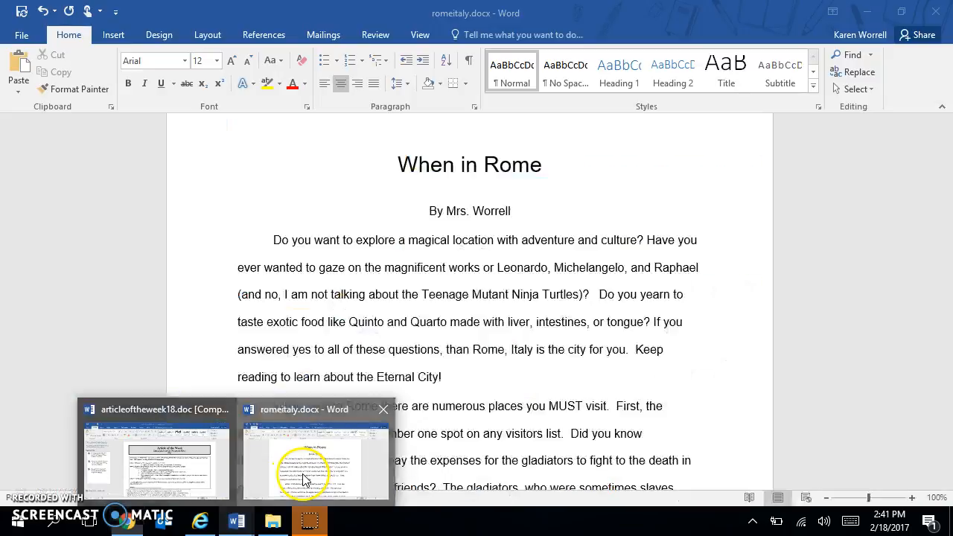
left_click(304, 477)
left_click_drag(951, 154, 950, 187)
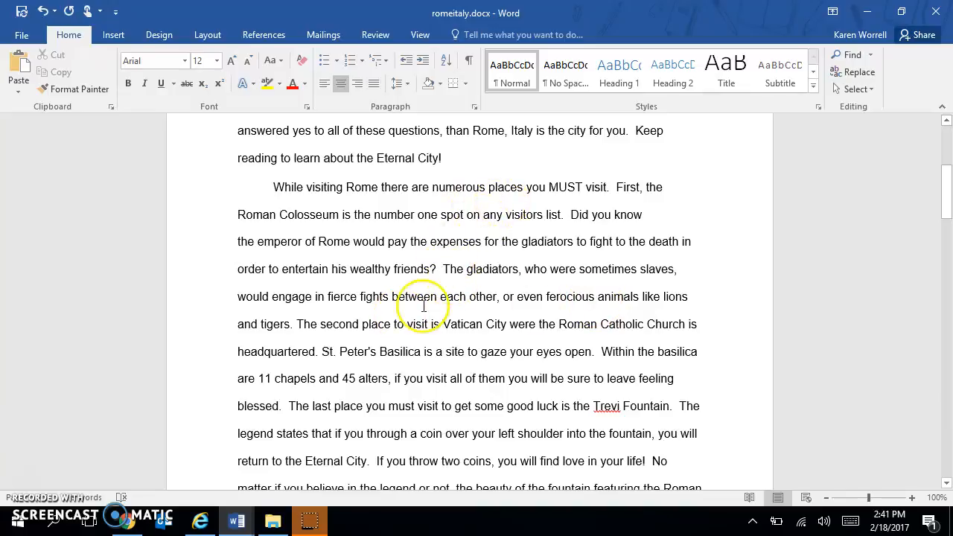
left_click(298, 323)
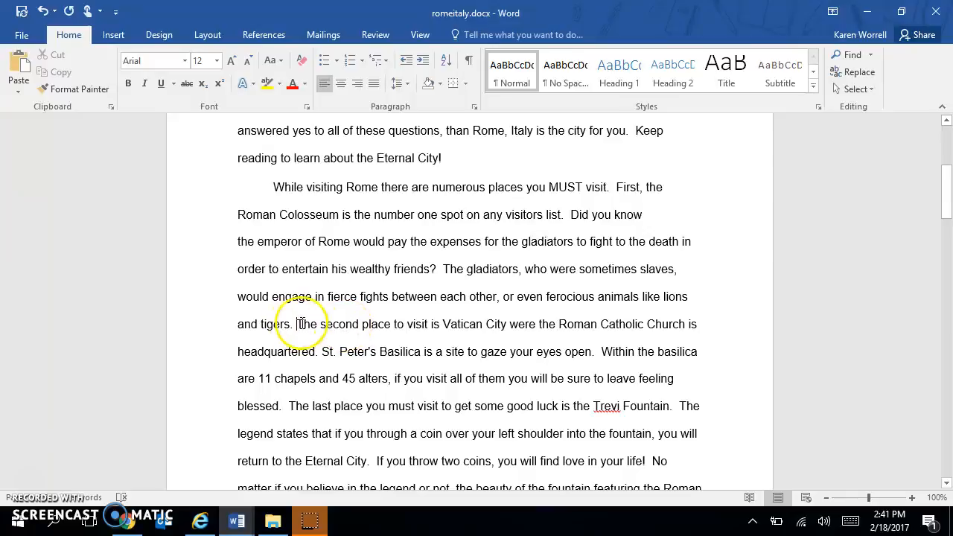
- Insert roman-colosseum_2971528.jpg from the romephotos folder at the cursor and shrink it to about 1.4" high by 2.1" wide
left_click(108, 35)
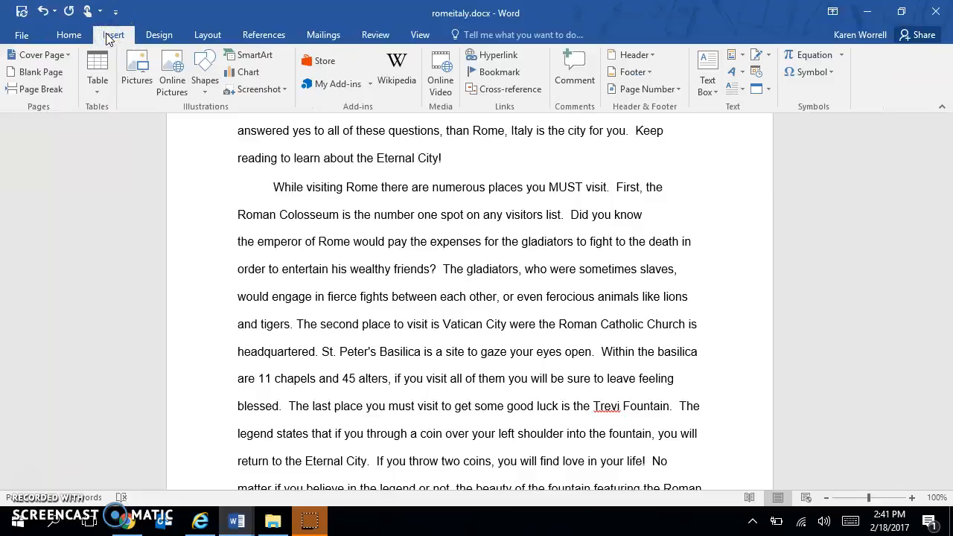
left_click(137, 68)
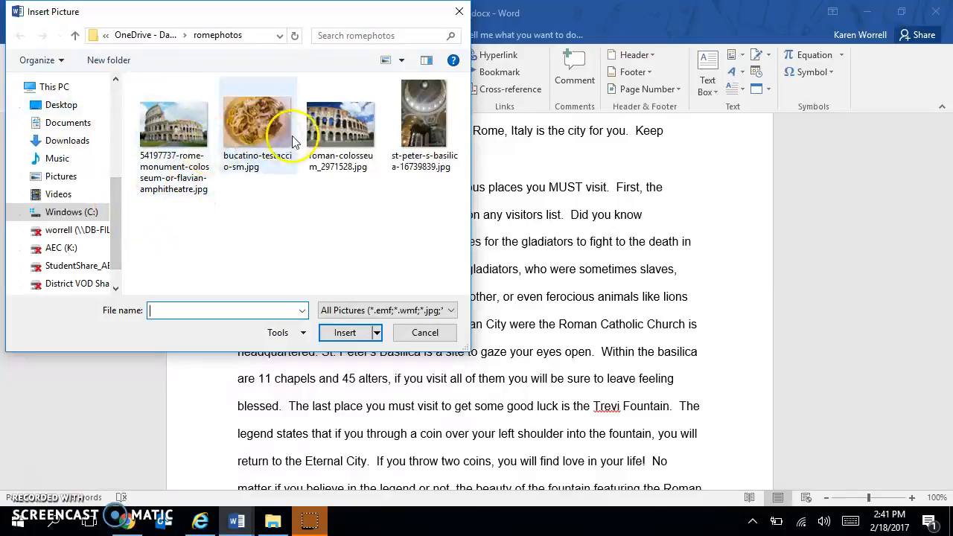
left_click(336, 136)
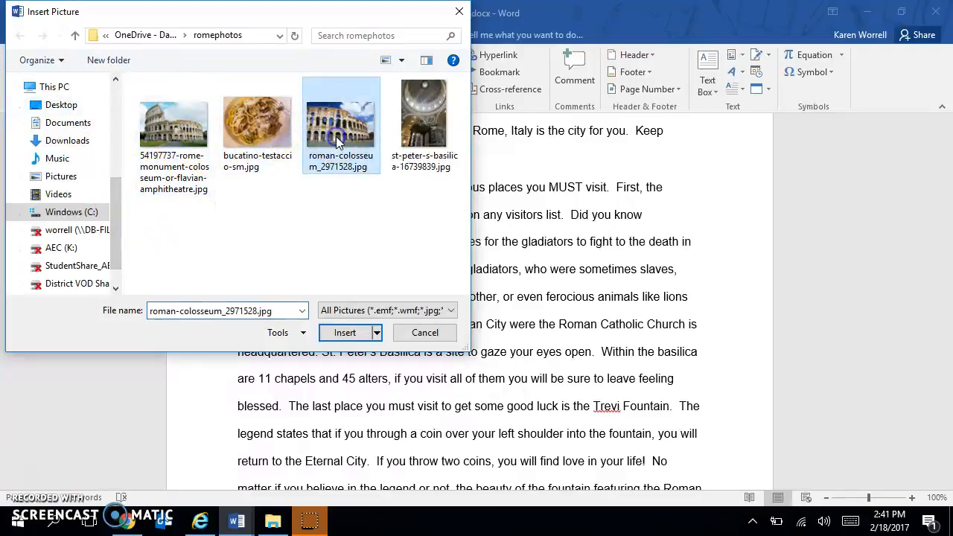
left_click(346, 332)
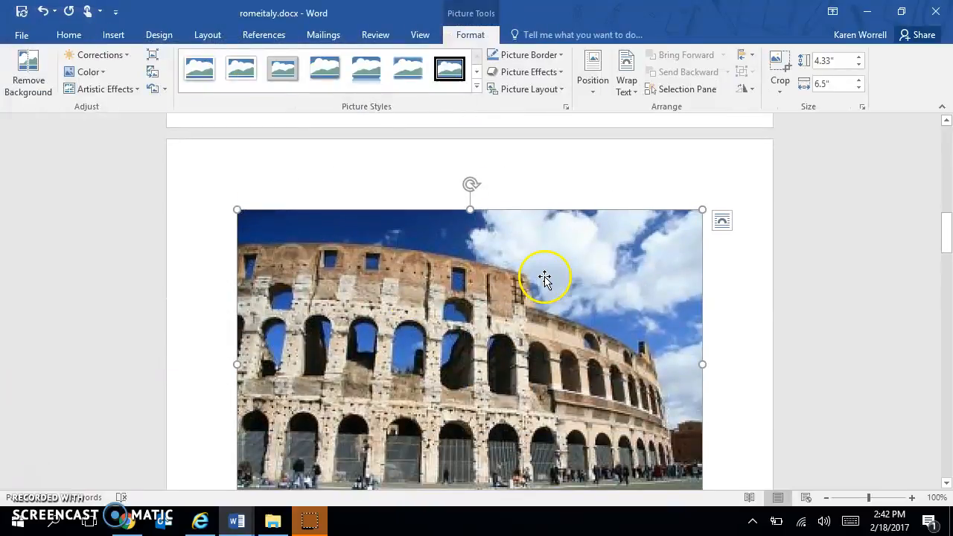
left_click_drag(947, 205, 947, 225)
left_click_drag(703, 450, 298, 240)
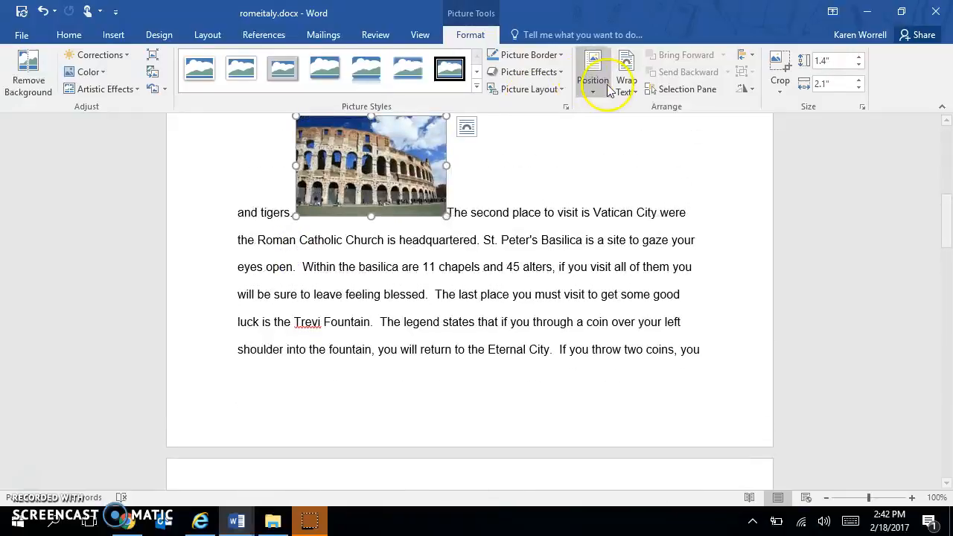
- Set the Colosseum picture's text wrapping to Tight
left_click_drag(944, 240, 945, 223)
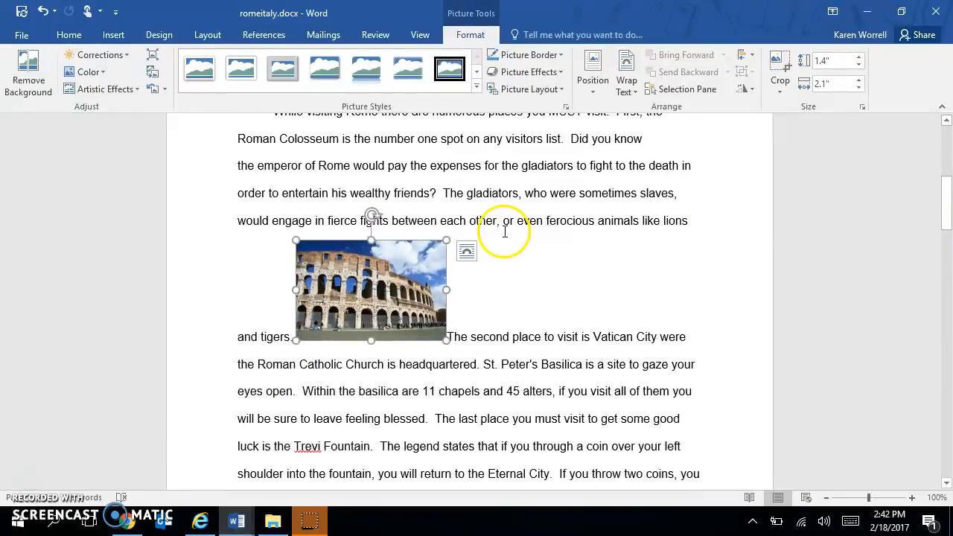
left_click(465, 254)
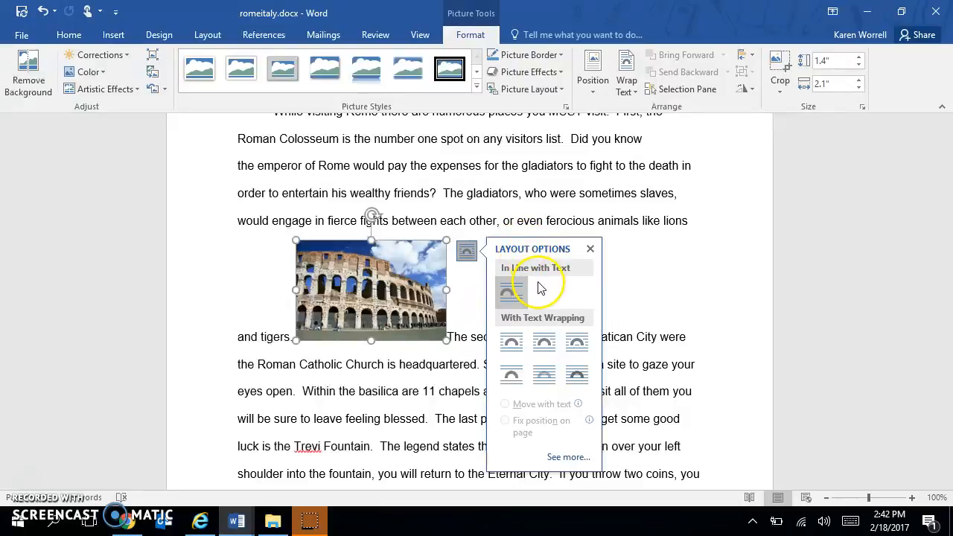
left_click(546, 350)
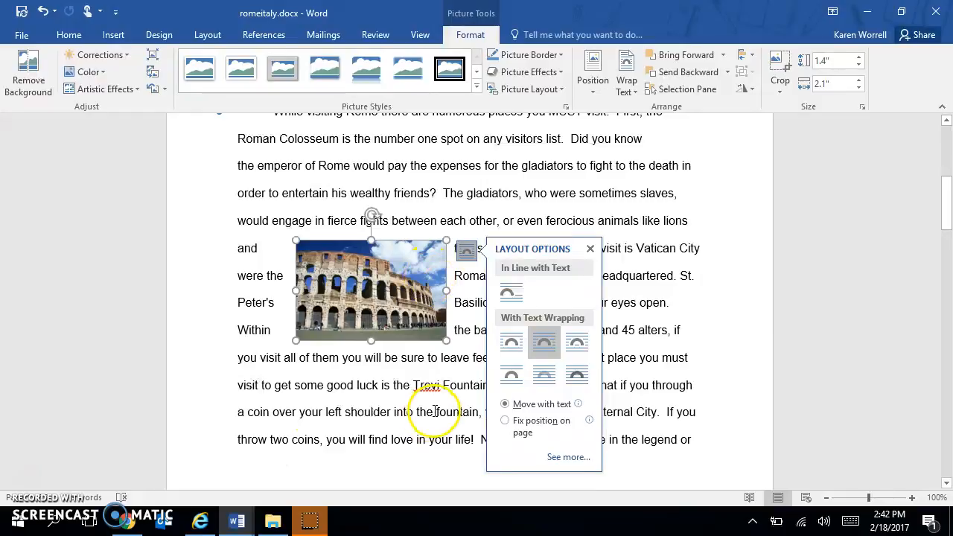
left_click(590, 251)
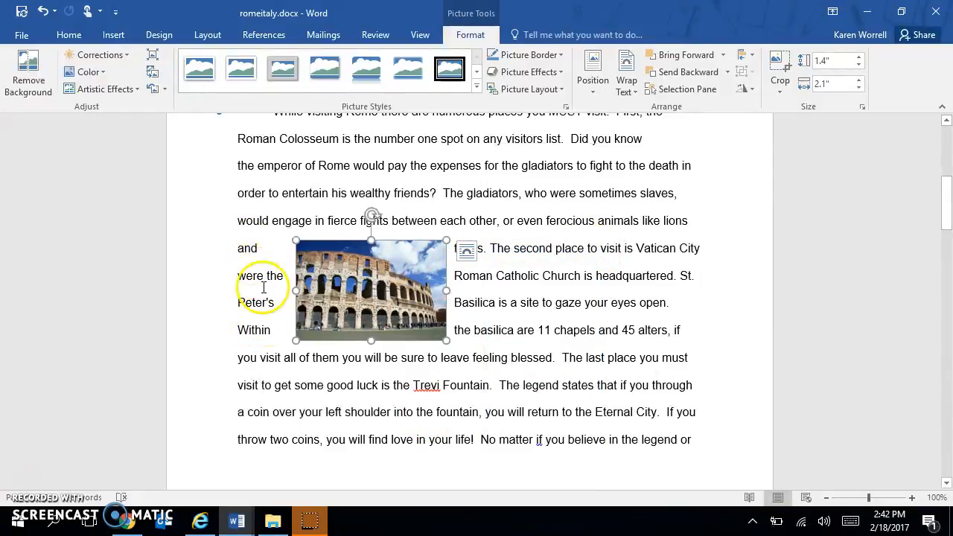
- Move the Colosseum picture to the left margin, directly below the line starting "Roman Colosseum is the number one spot"
left_click_drag(322, 315, 295, 312)
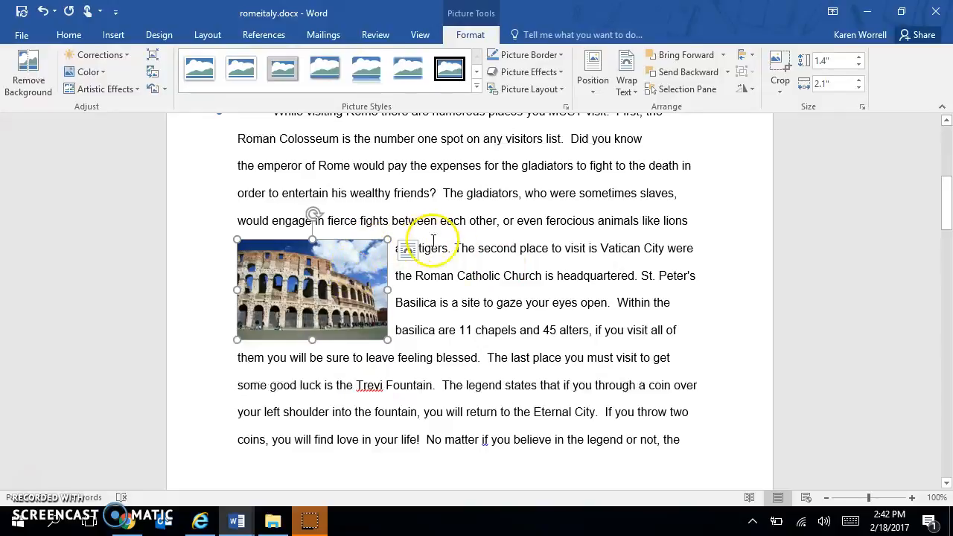
left_click_drag(948, 187, 948, 170)
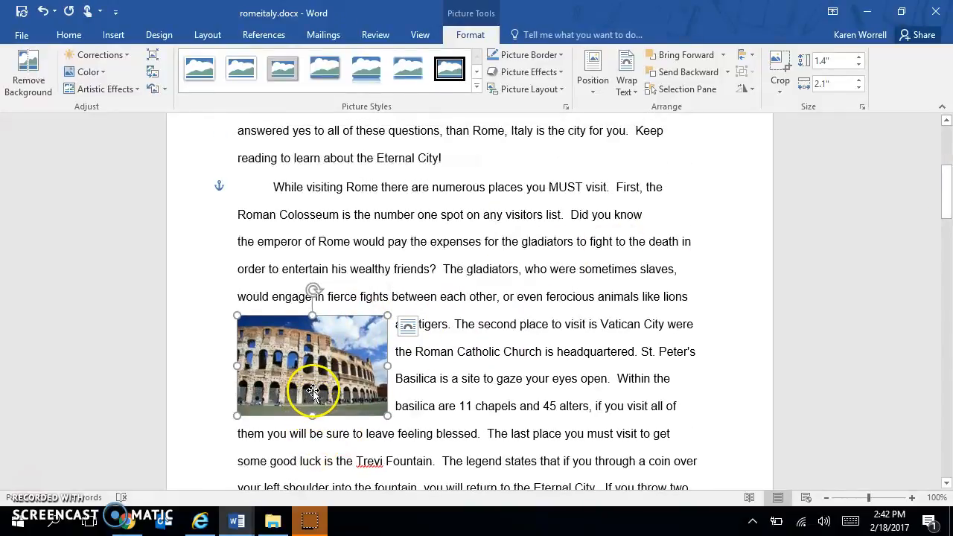
left_click_drag(335, 385, 305, 296)
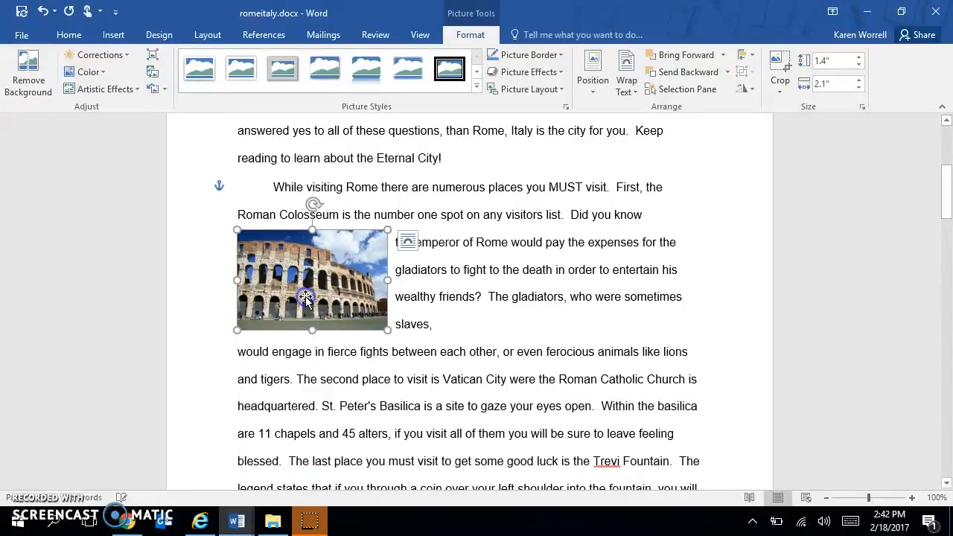
- Remove the line break between "slaves," and "would engage in fierce fights" in the second paragraph
left_click(438, 320)
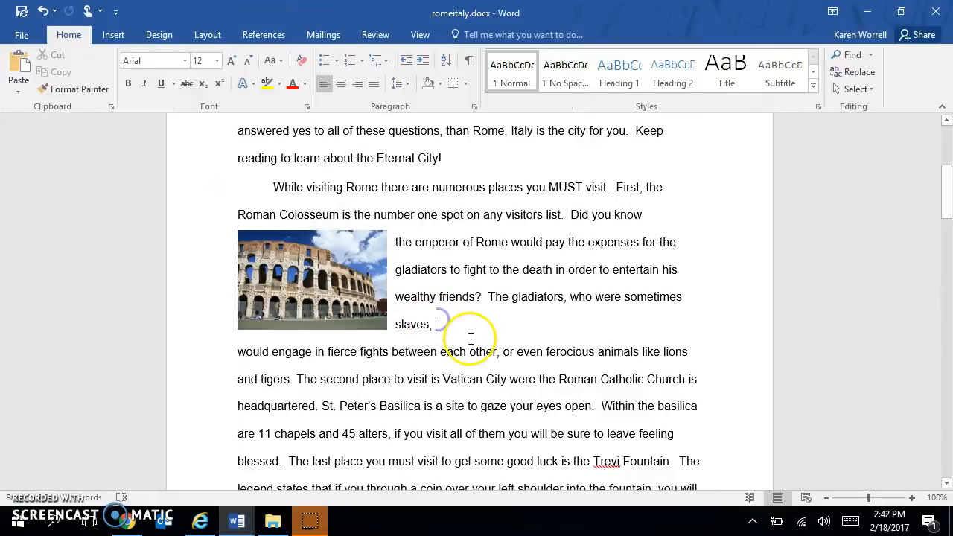
left_click(239, 350)
key("BackSpace")
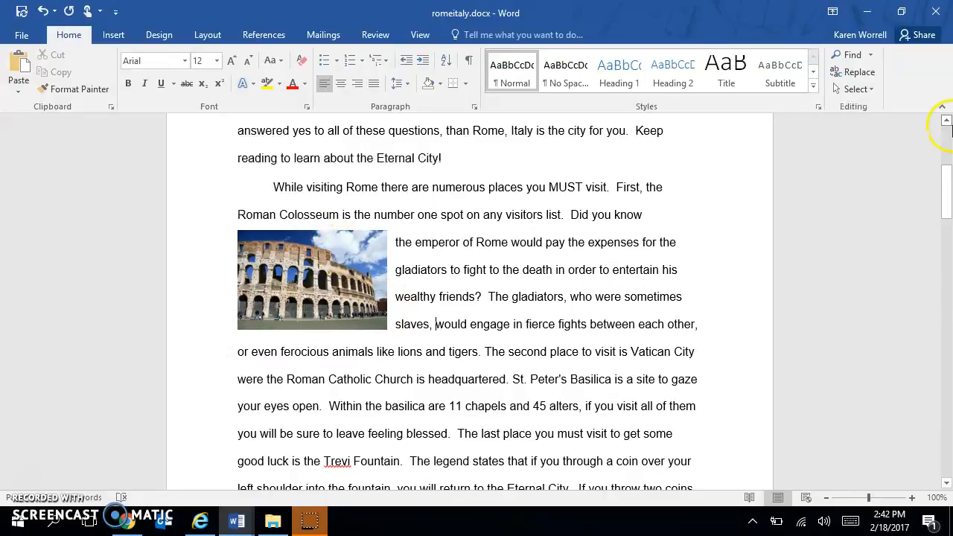
- Move the Colosseum picture to the right side of the second paragraph, below "Did you know"
left_click(333, 254)
left_click_drag(333, 254, 622, 255)
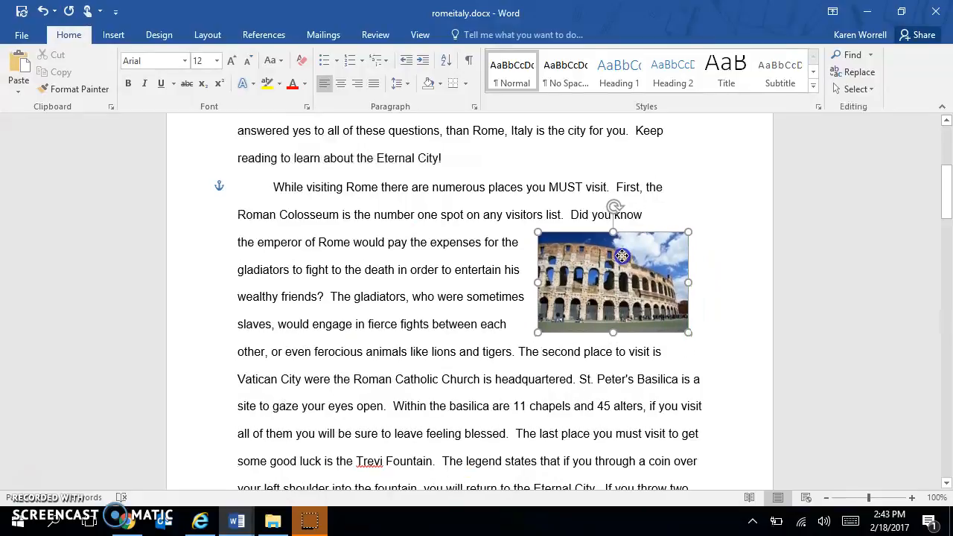
- Draw a text box about 2.05" wide and 0.43" high directly below the Colosseum picture
left_click_drag(950, 191, 949, 198)
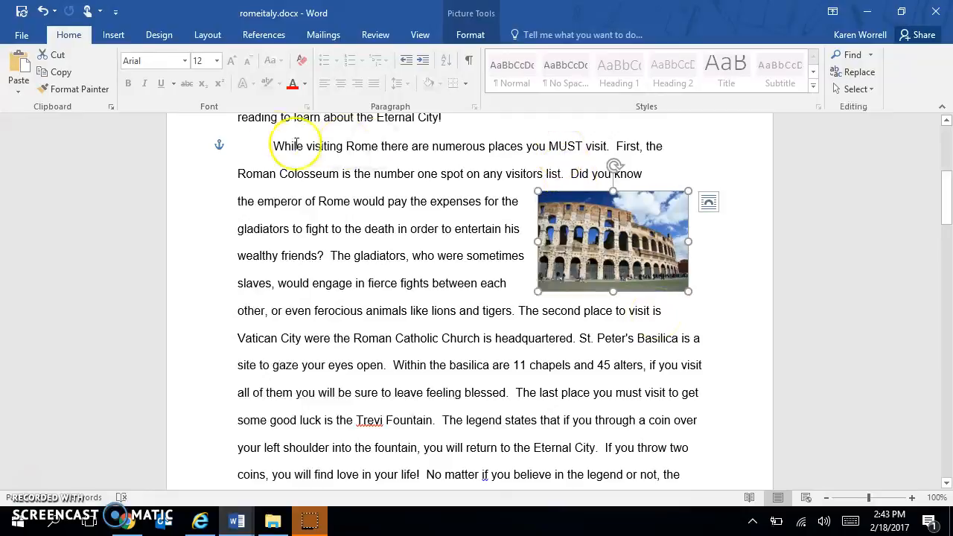
left_click(117, 35)
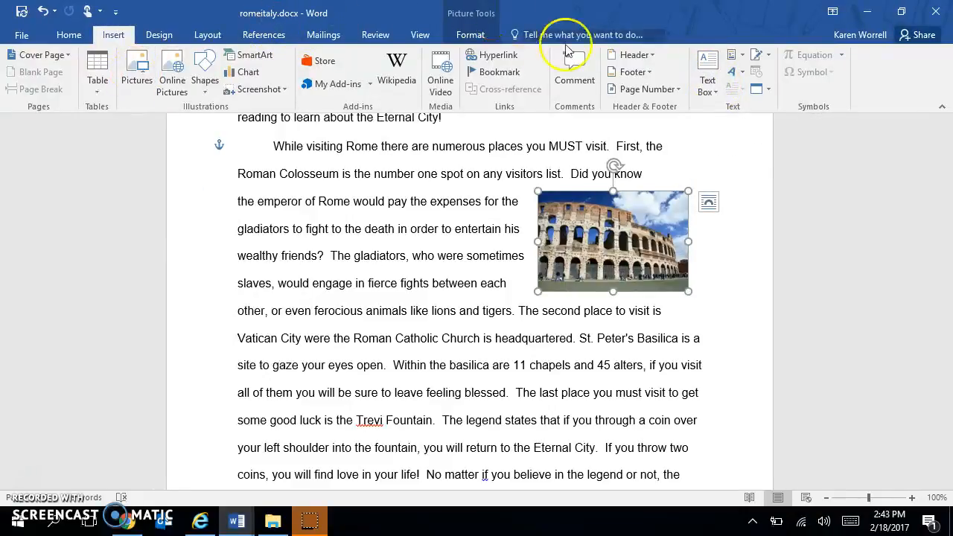
left_click(708, 81)
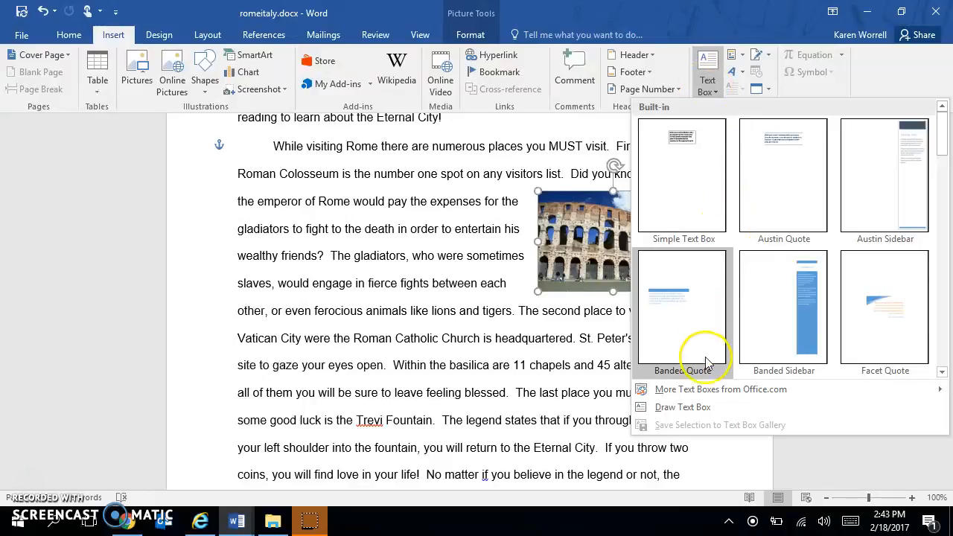
left_click(682, 408)
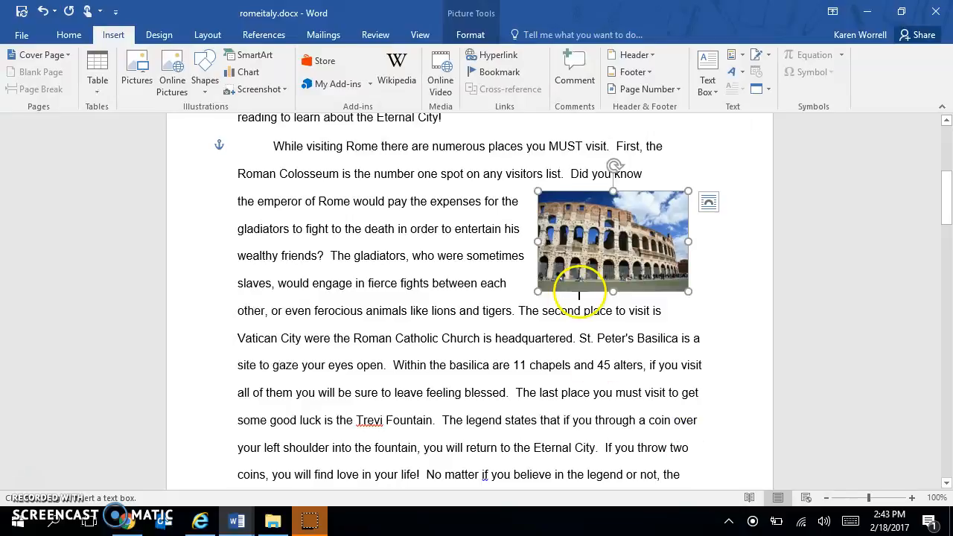
mouse_move(541, 296)
left_mouse_down()
mouse_move(632, 334)
mouse_move(687, 326)
left_mouse_up()
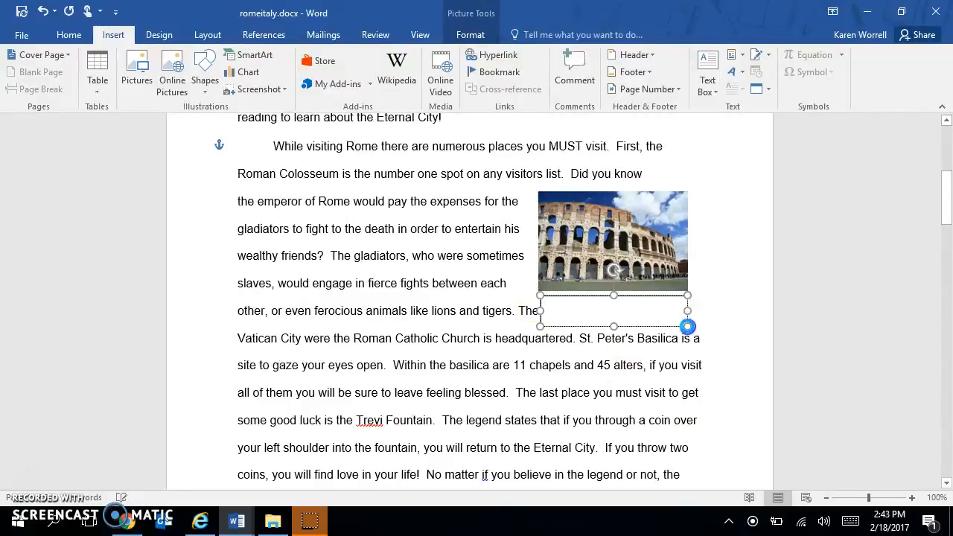
- Set the text wrapping of the new text box below the Colosseum picture to Tight
left_click(707, 315)
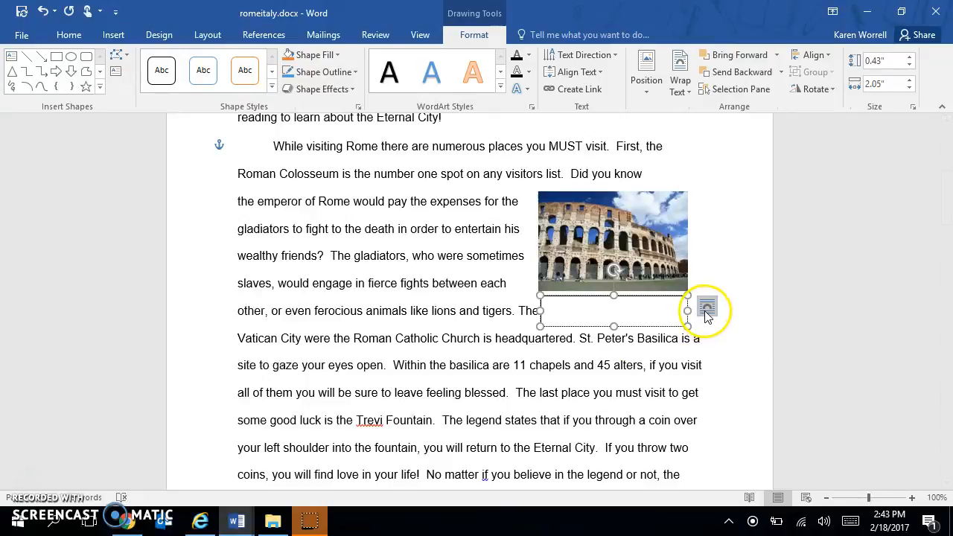
left_click(706, 310)
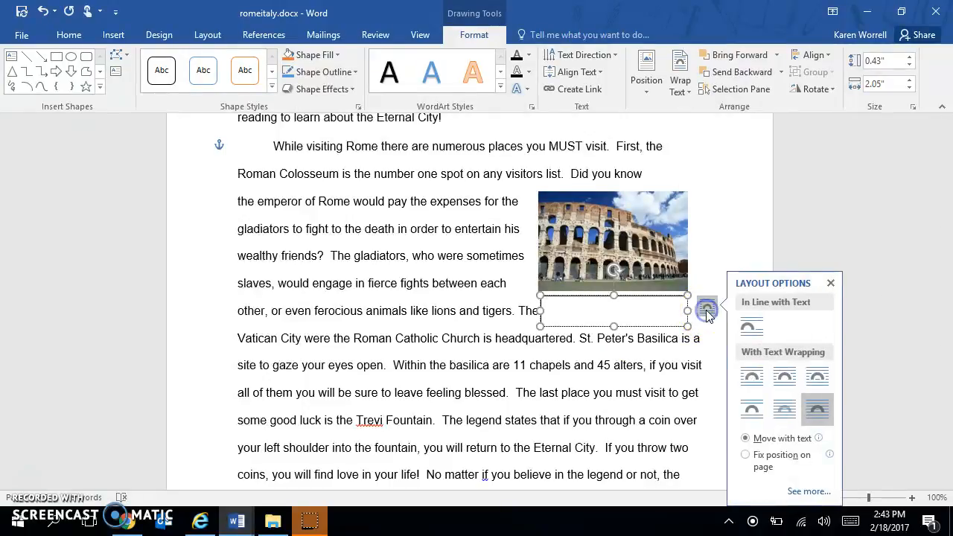
left_click(787, 378)
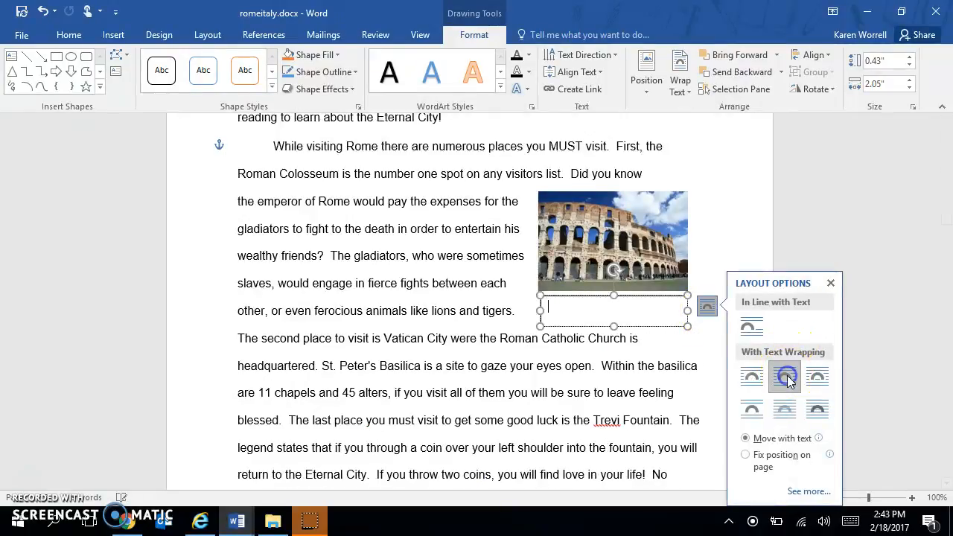
left_click(725, 241)
- Enter "The Roman Colosseum appears weathered and falling to pieces, but it is still a popular tourist destinations." in the text box and move it up slightly
left_click(673, 313)
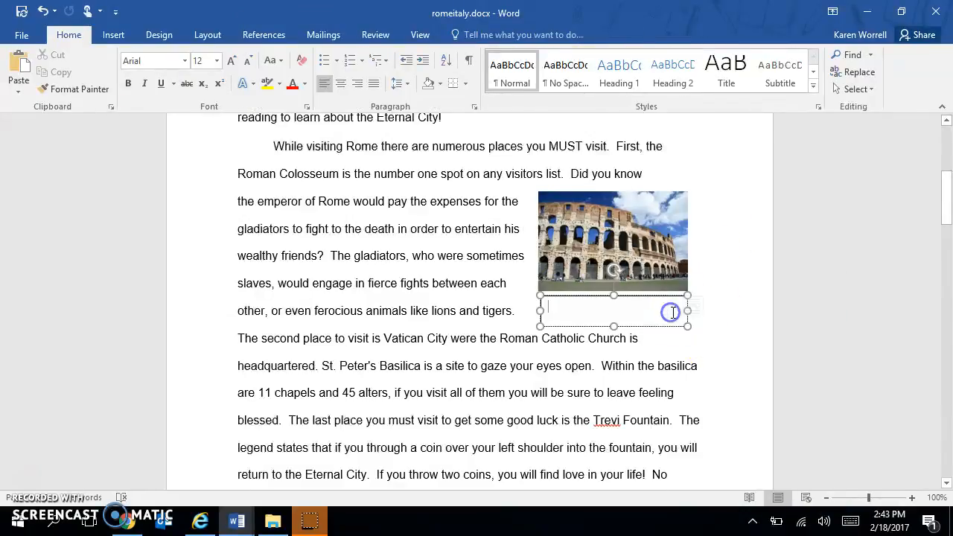
left_click_drag(650, 298, 644, 294)
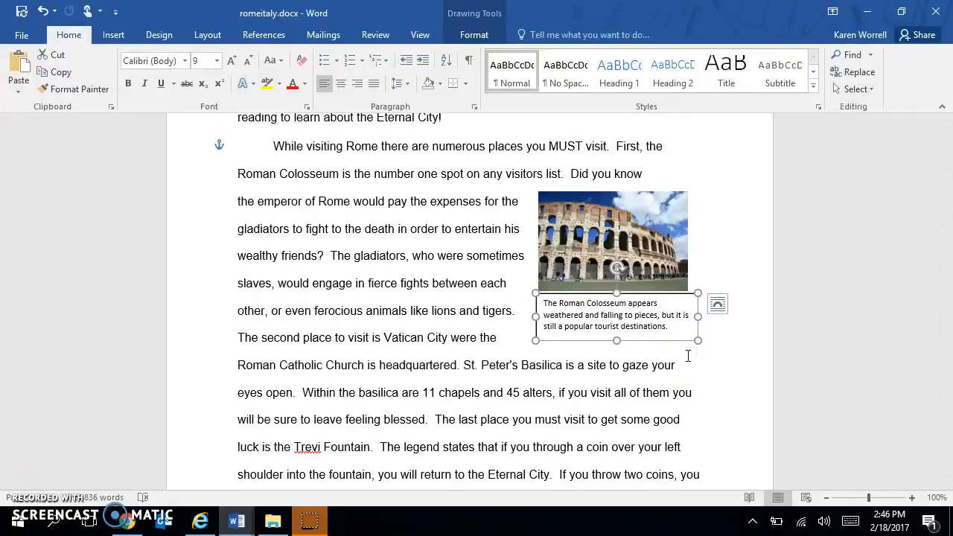
left_click(740, 240)
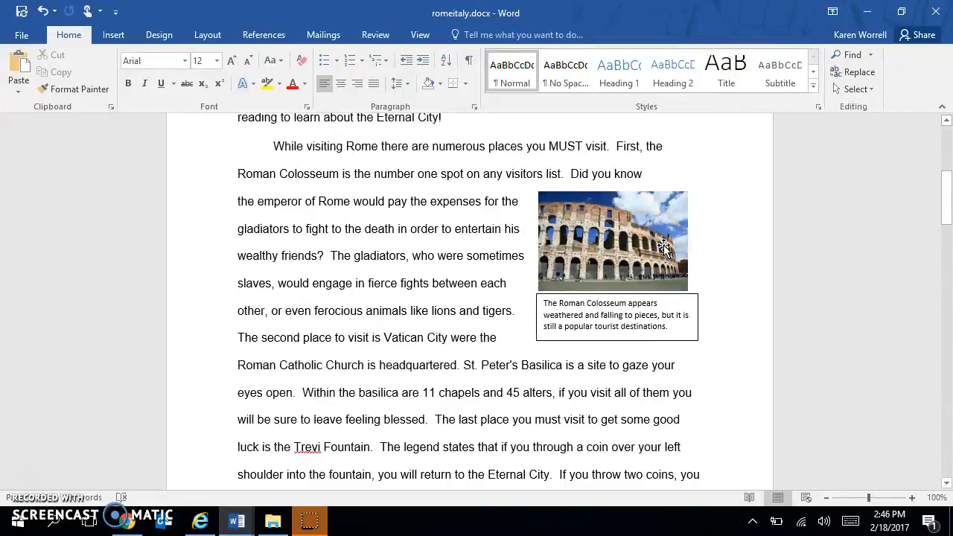
- Set the font size of the whole caption in the text box below the Colosseum picture to 9
left_click(668, 330)
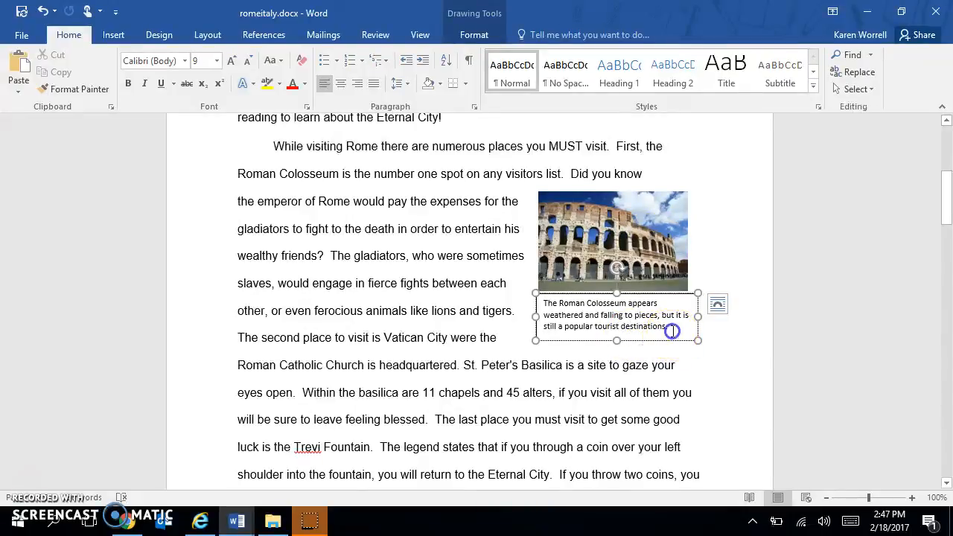
left_click_drag(671, 331, 543, 301)
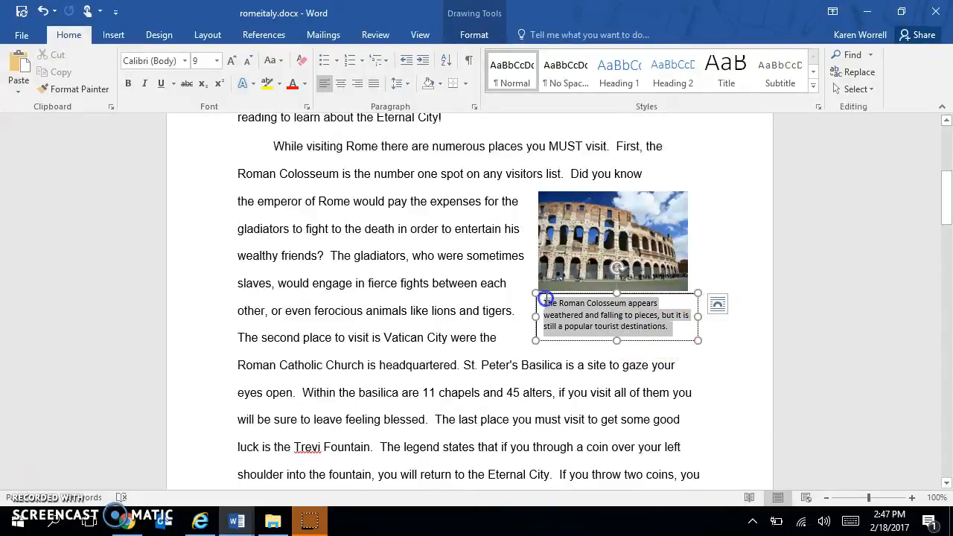
left_click(186, 62)
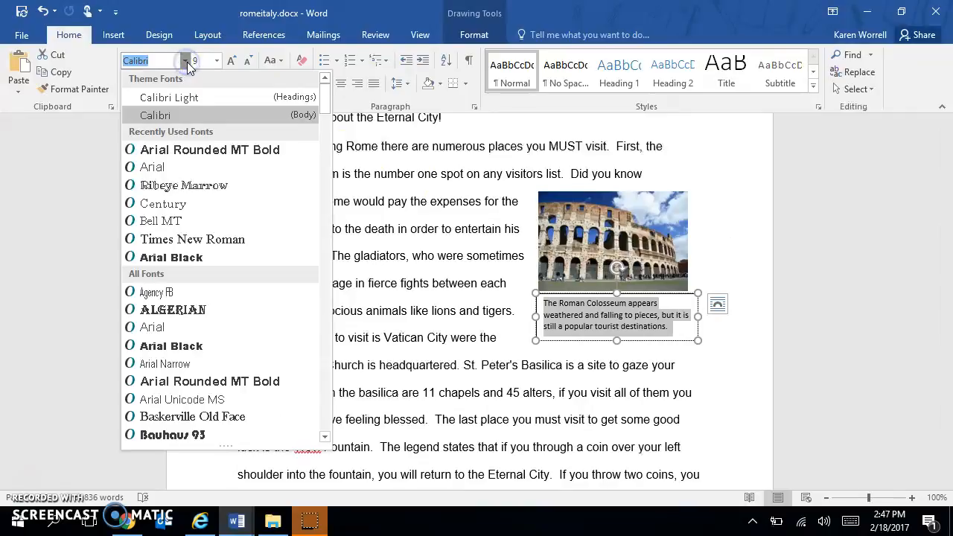
left_click(216, 64)
left_click(202, 93)
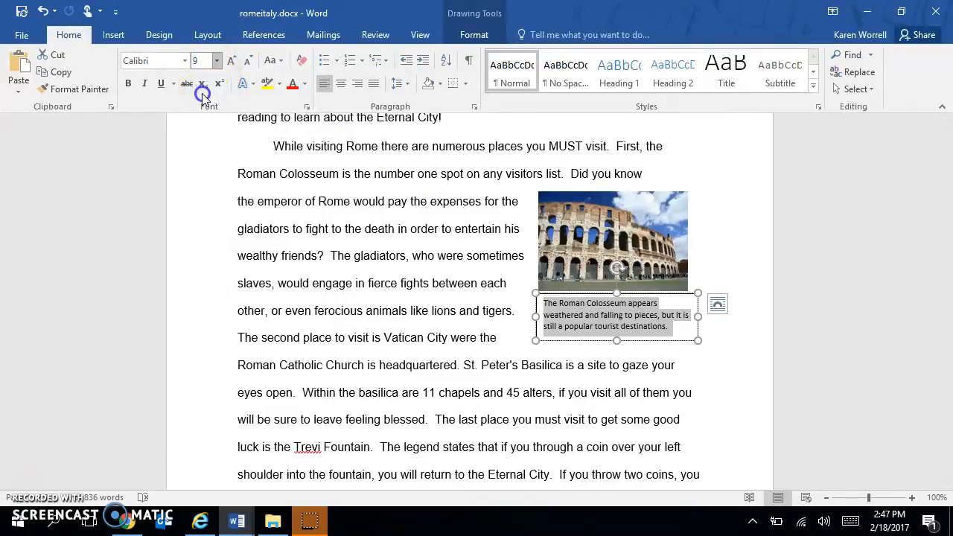
left_click(673, 341)
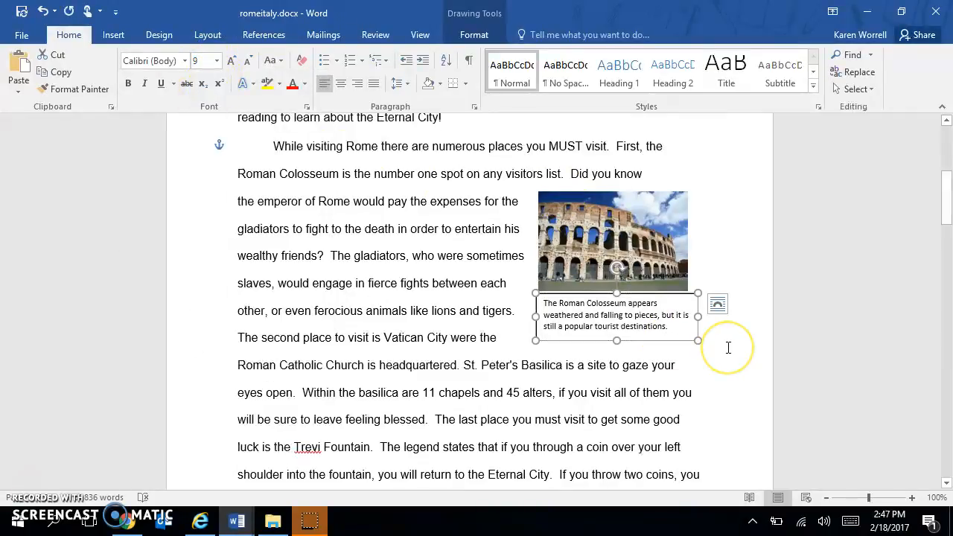